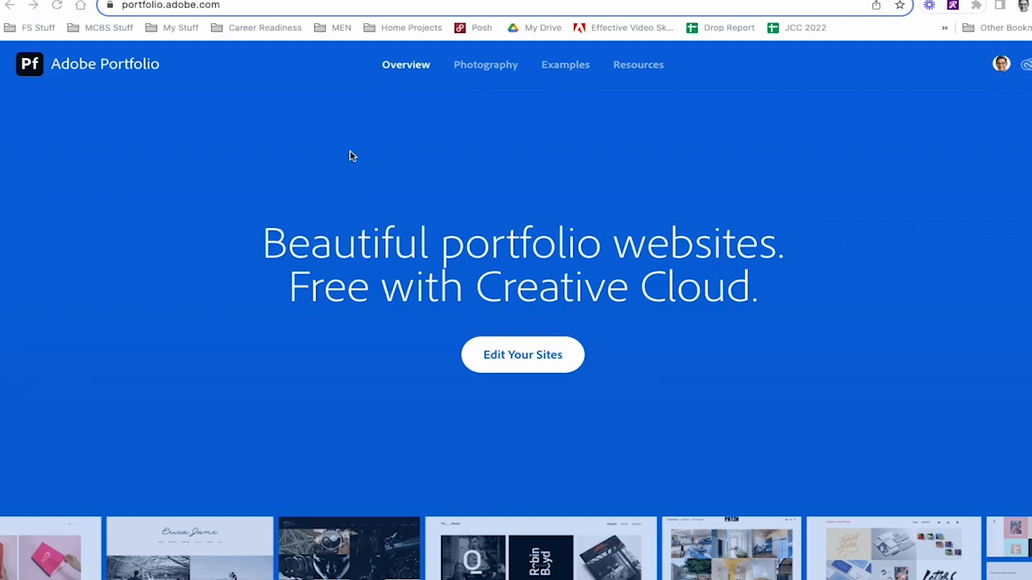
- From Edit Your Sites, create a new site built on the Rose theme
click(332, 5)
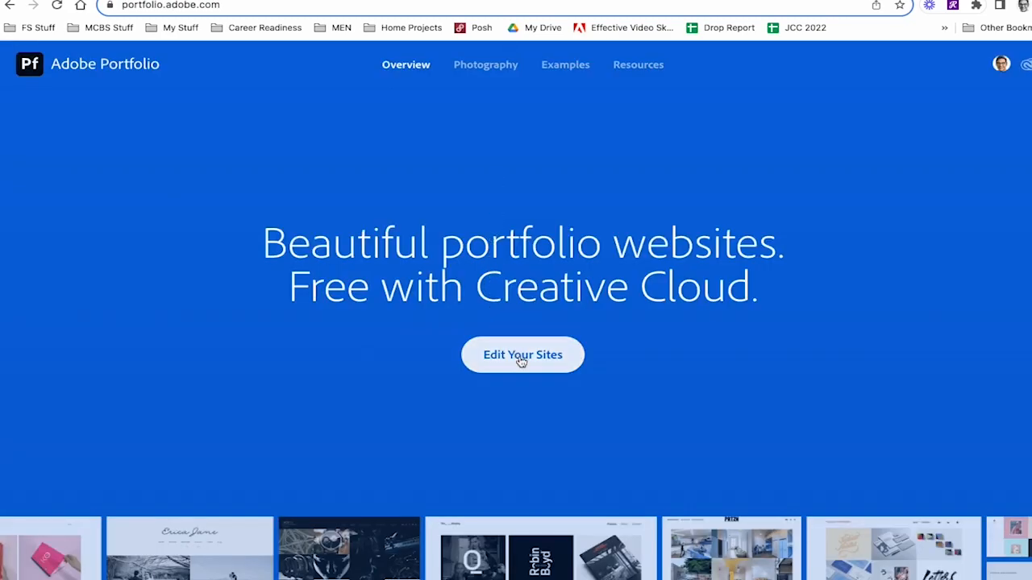
click(523, 355)
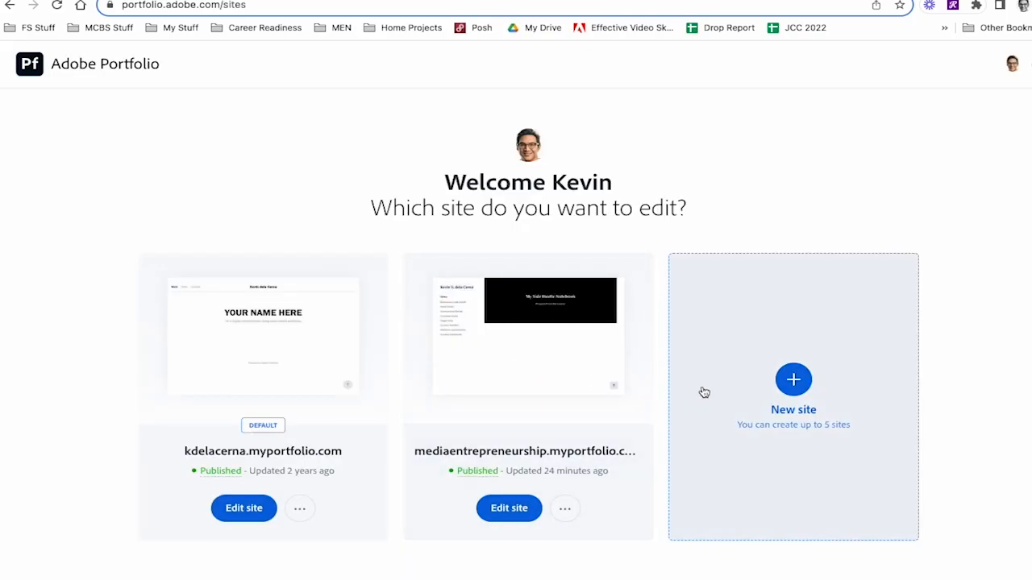
click(794, 381)
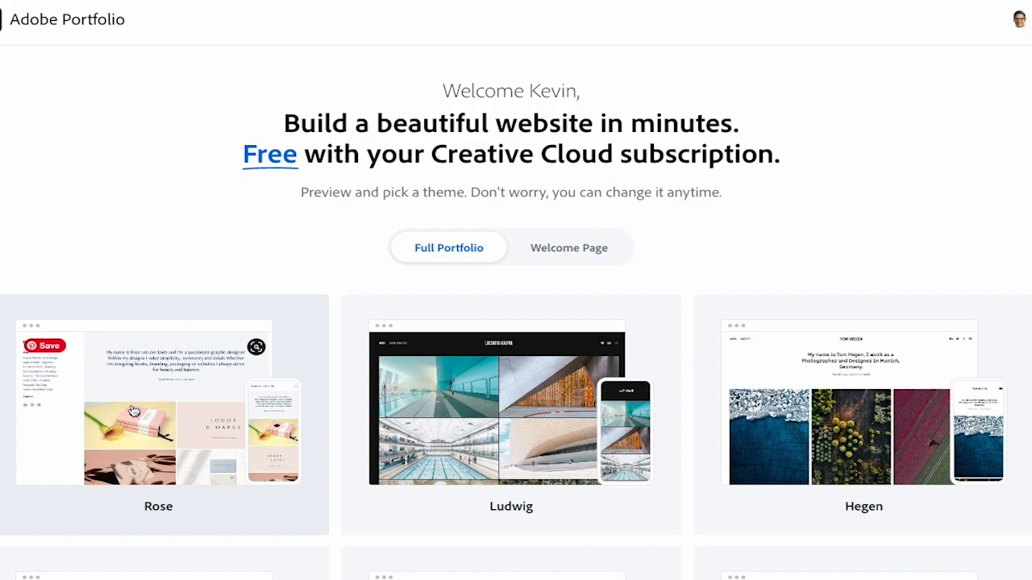
click(135, 413)
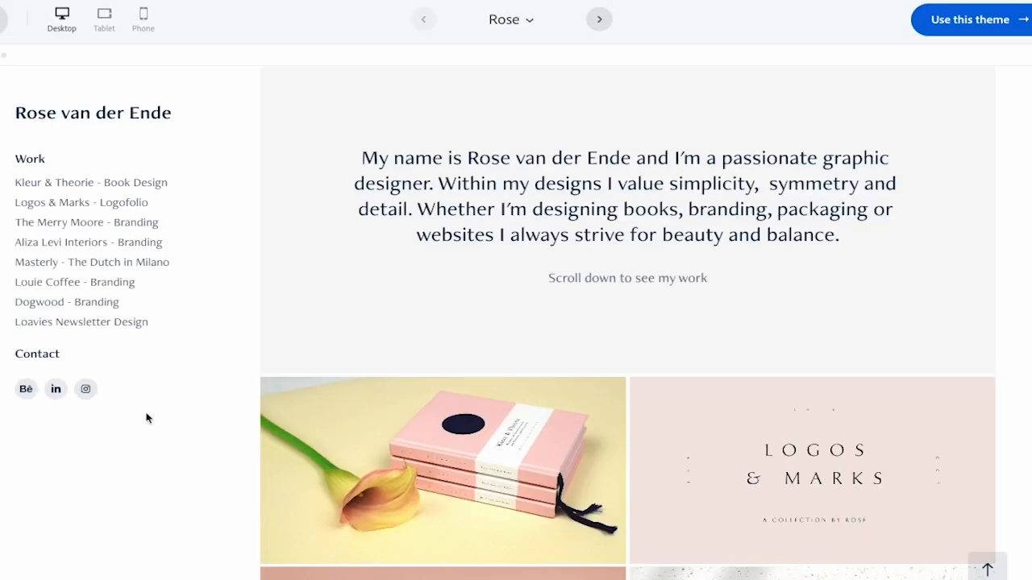
click(992, 29)
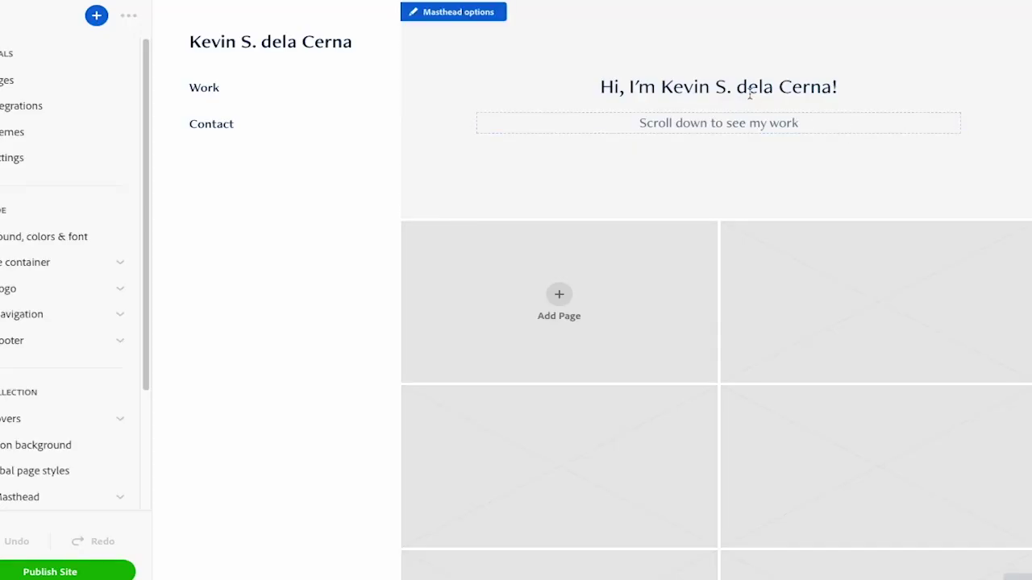
- Paste 'My Side Hustle Notebook' as the masthead title and select the subtitle to replace it
click(750, 89)
double_click(750, 87)
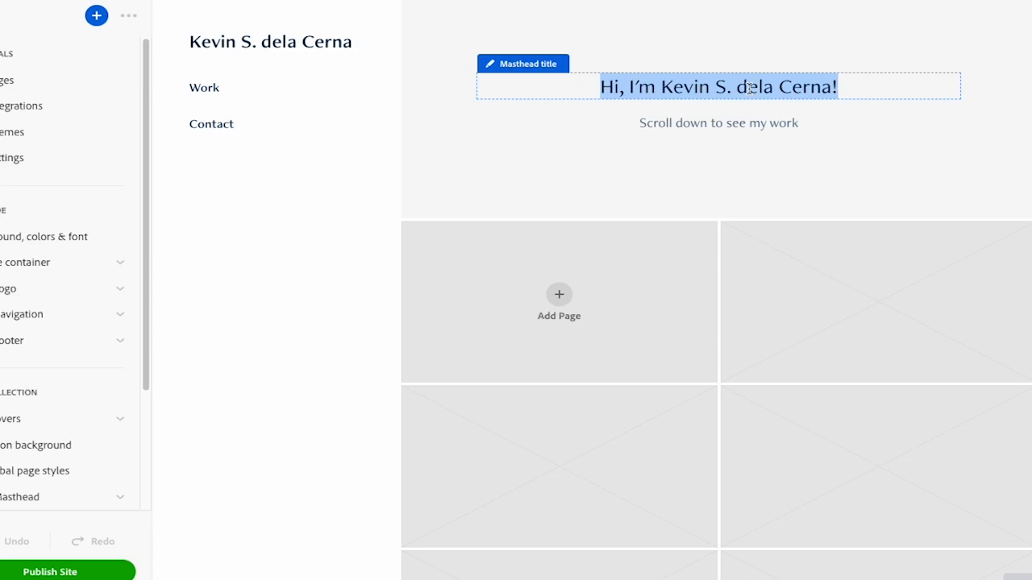
text(My Side Hustle Notebook)
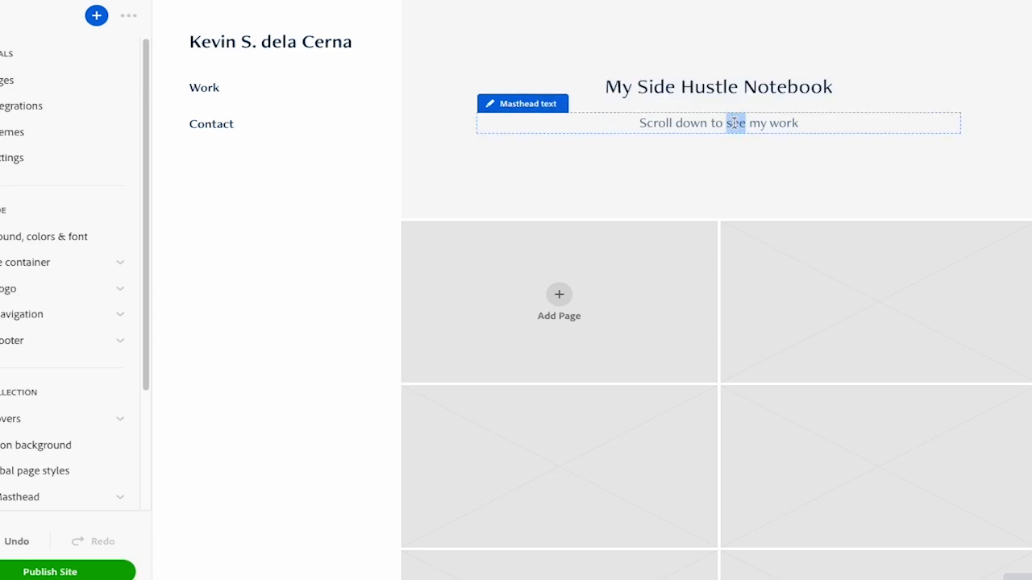
triple_click(734, 123)
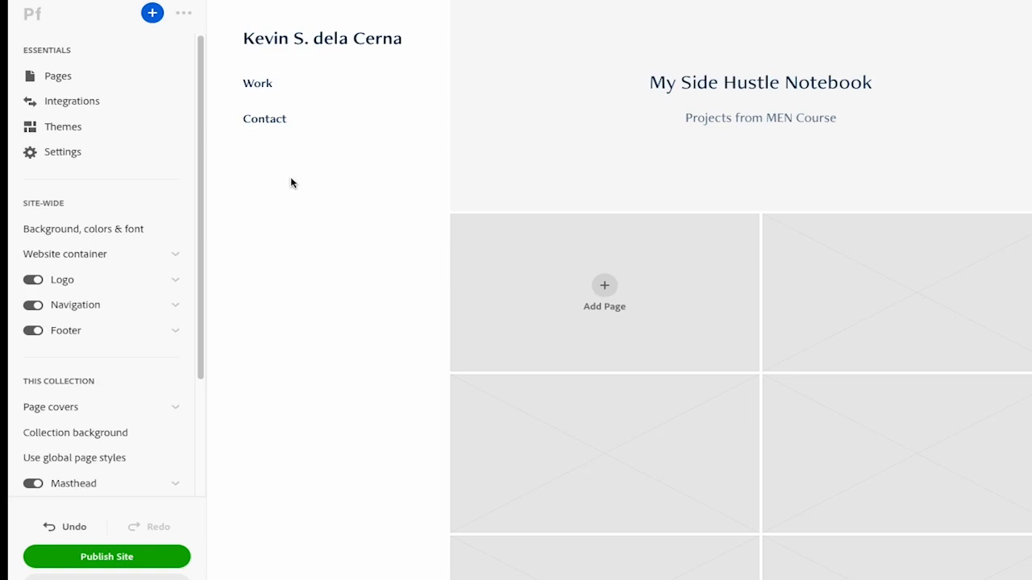
- Retitle the Work collection to Home via its gear menu in Pages
click(57, 76)
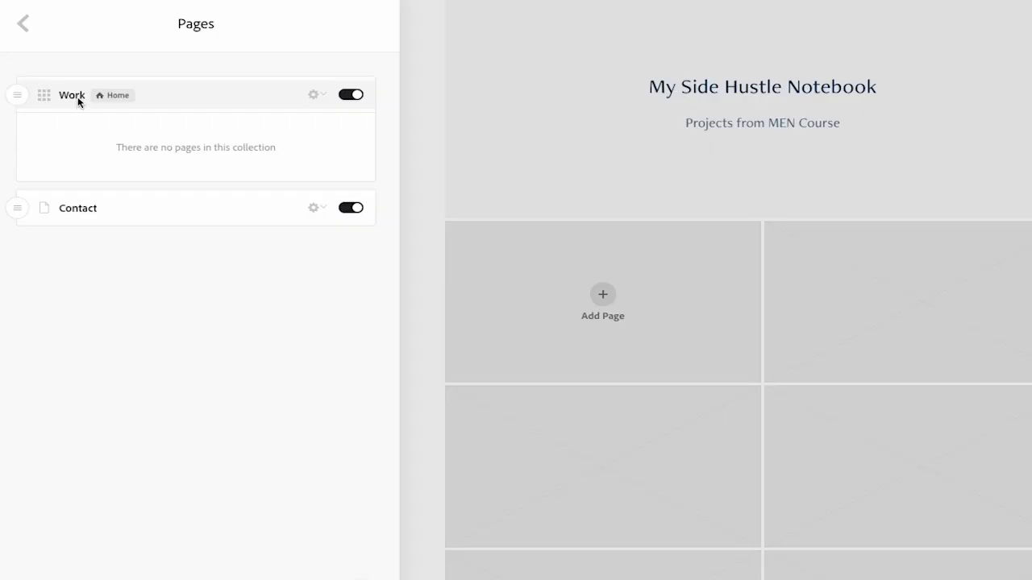
click(325, 97)
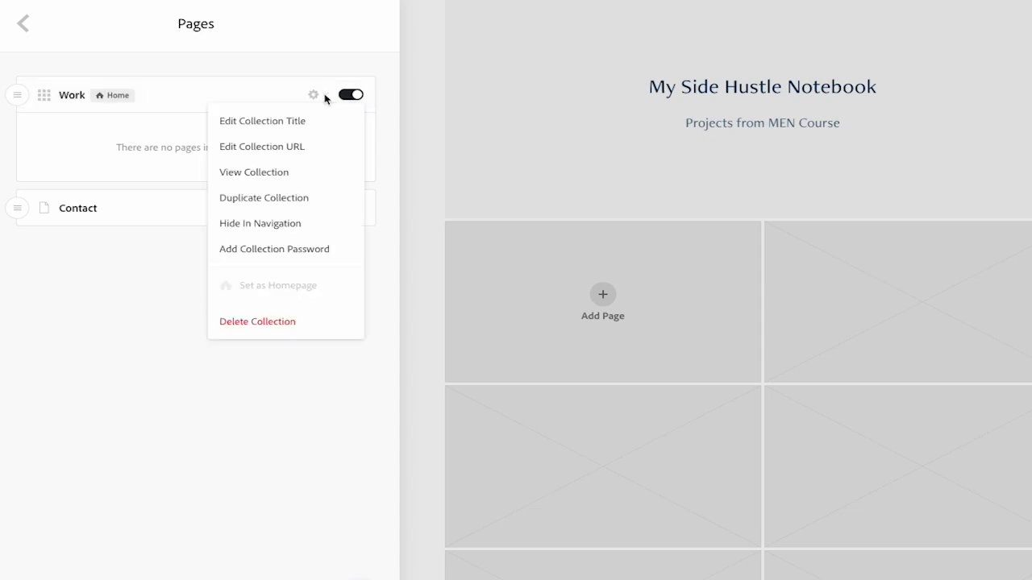
click(304, 126)
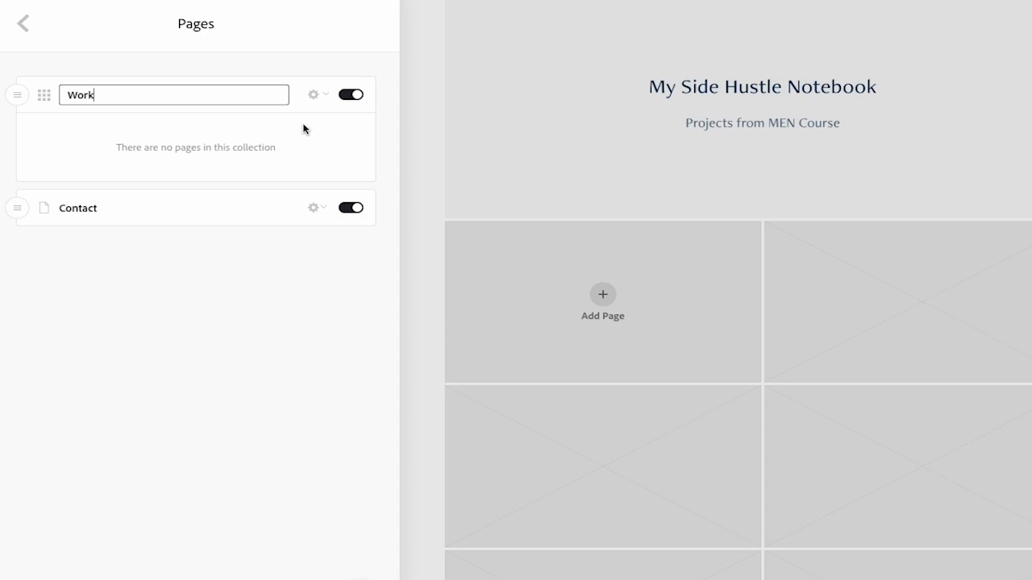
text(Home)
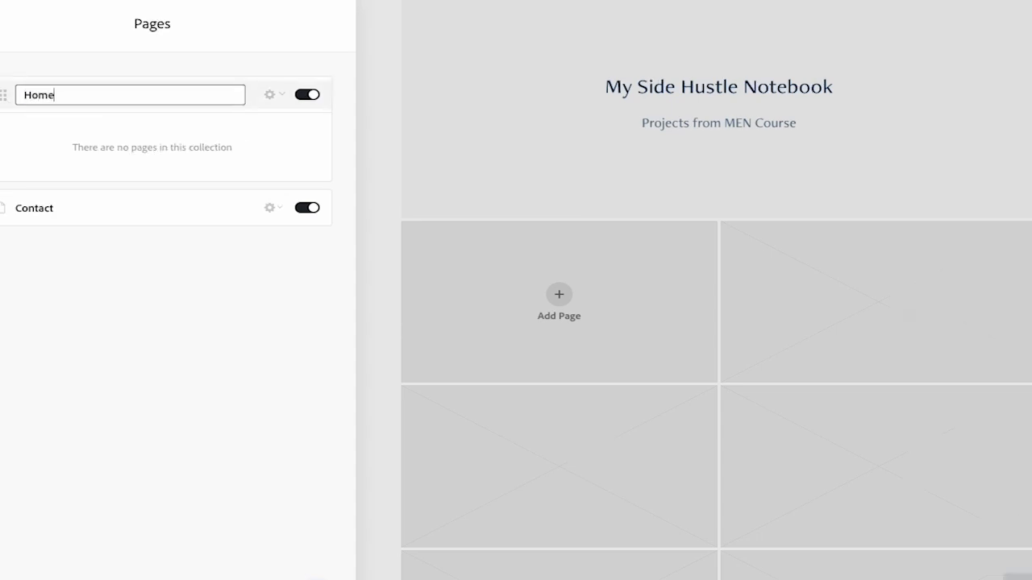
key(Return)
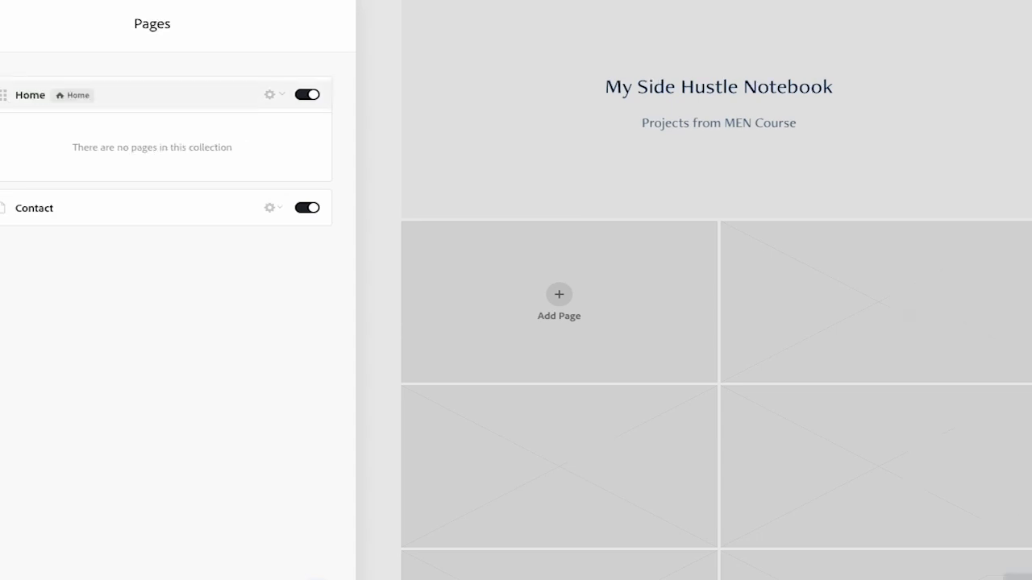
- Change the Home collection's URL from work to Home
click(284, 100)
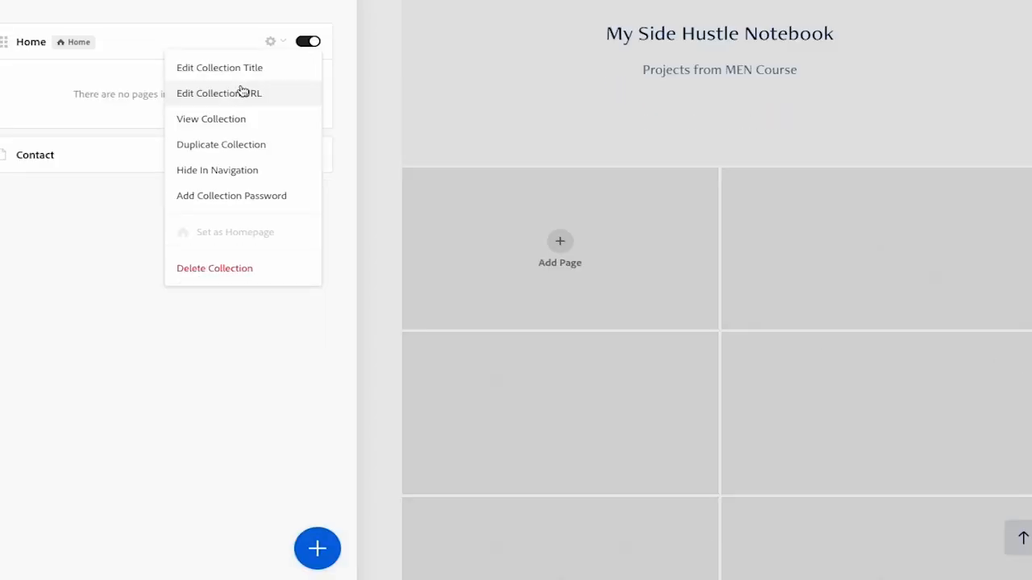
click(240, 95)
text(work)
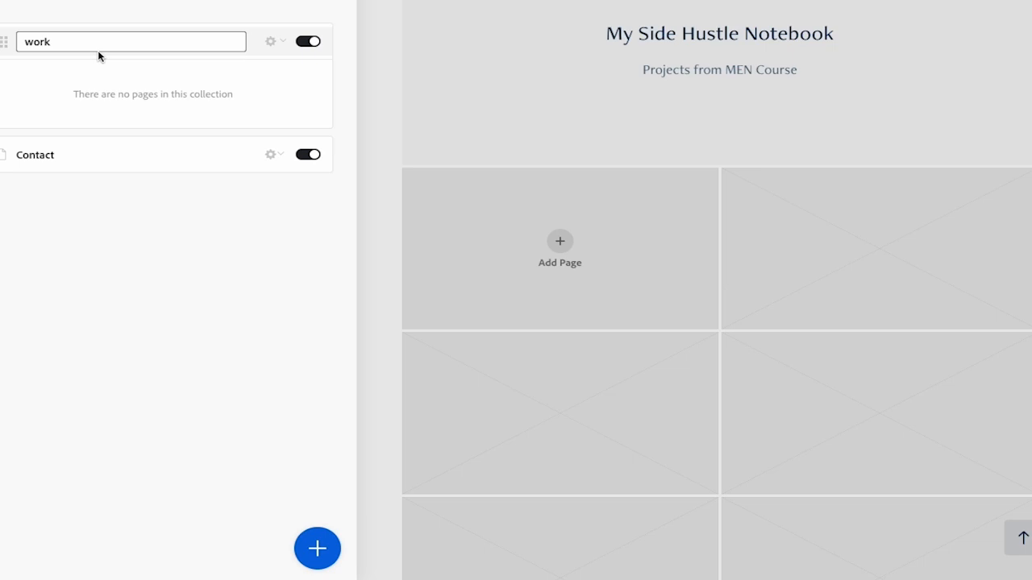
double_click(105, 41)
text(Ho)
text(me)
key(Return)
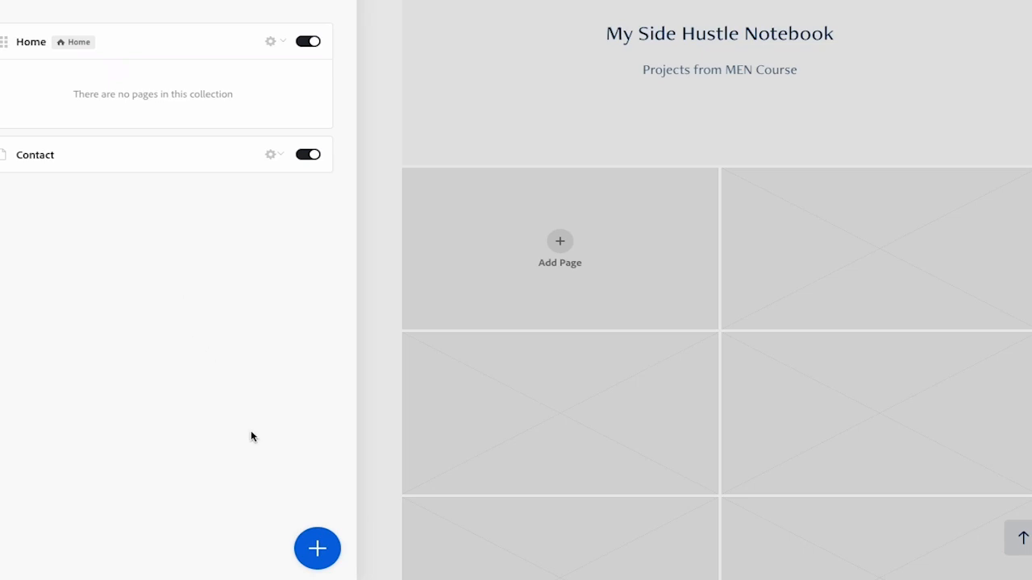
- Create a new Page 'Brainstorm a Side Hustle' with Home as its destination
click(320, 551)
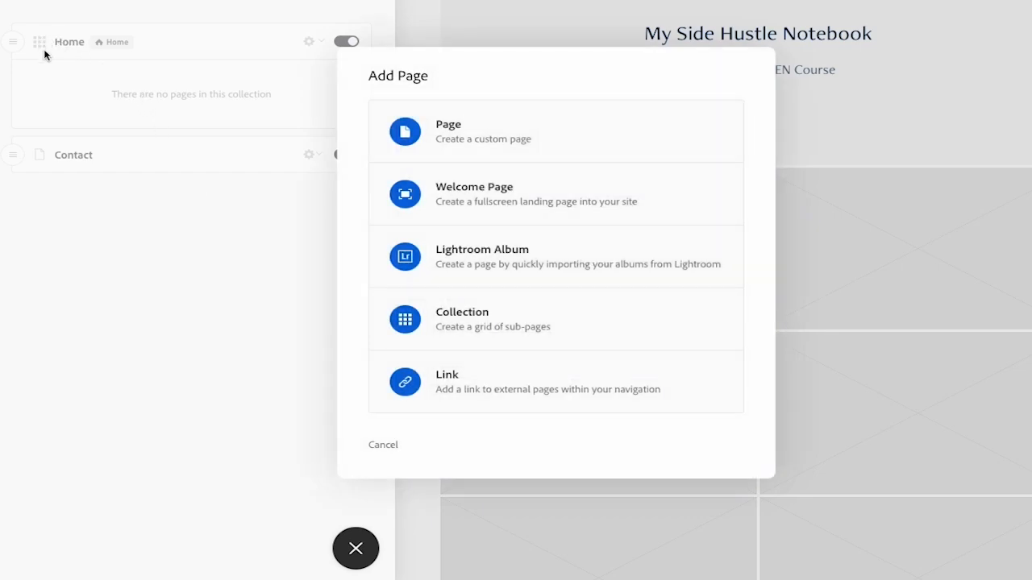
click(463, 141)
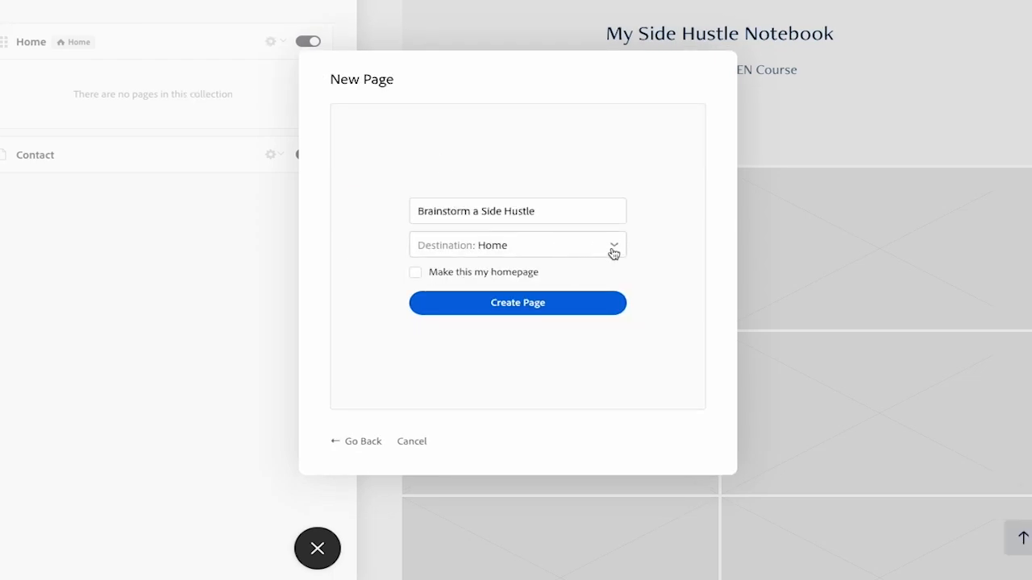
click(611, 245)
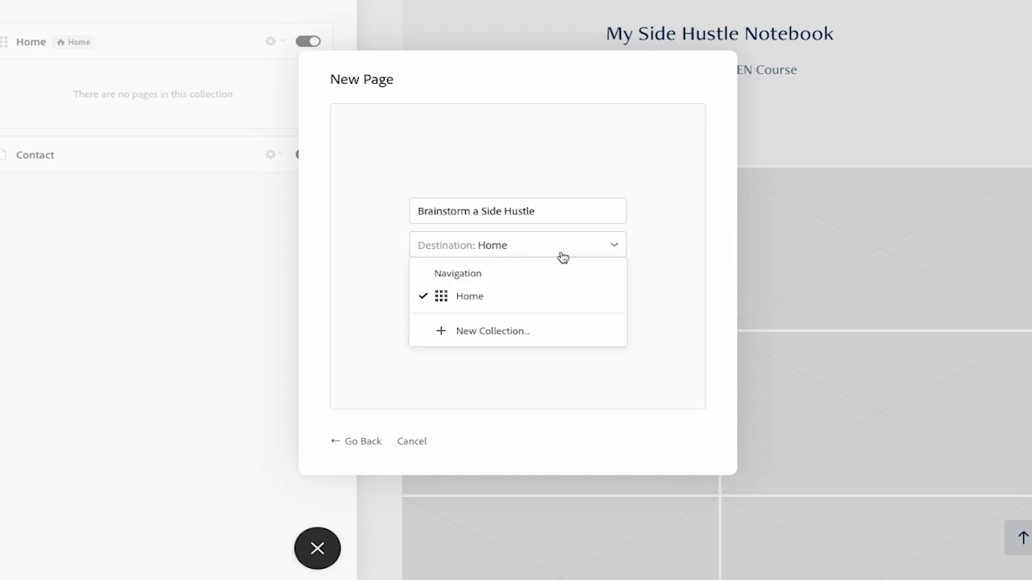
click(443, 300)
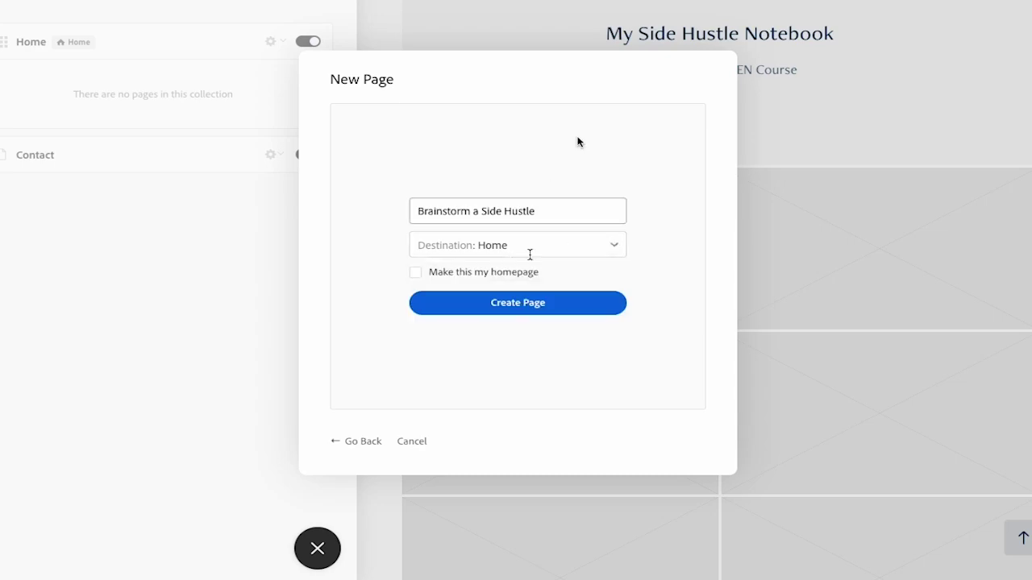
click(518, 304)
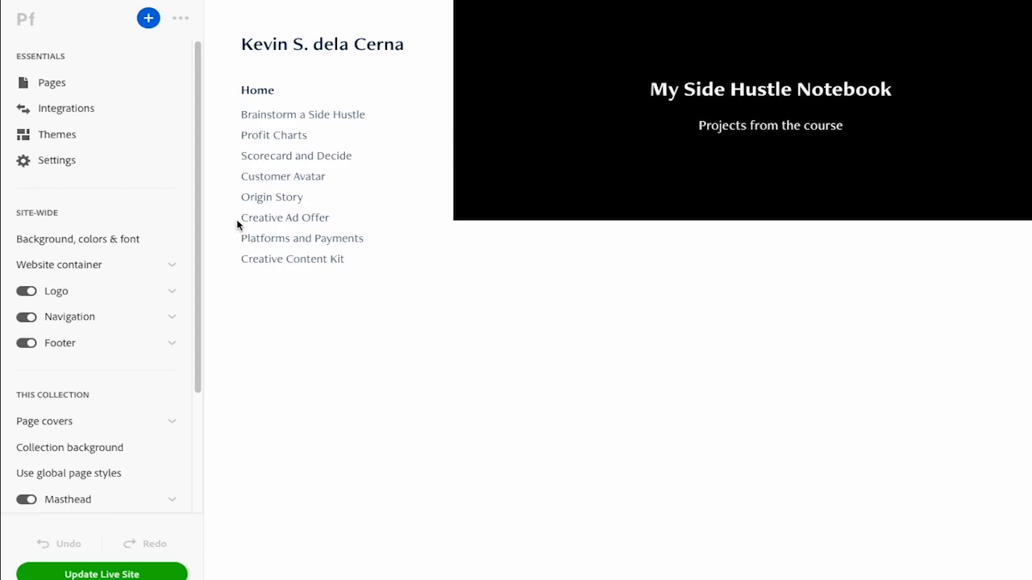
- Check the site subdomain 'mediaentrepreneurship' under Domain Name and close settings with Done
click(55, 159)
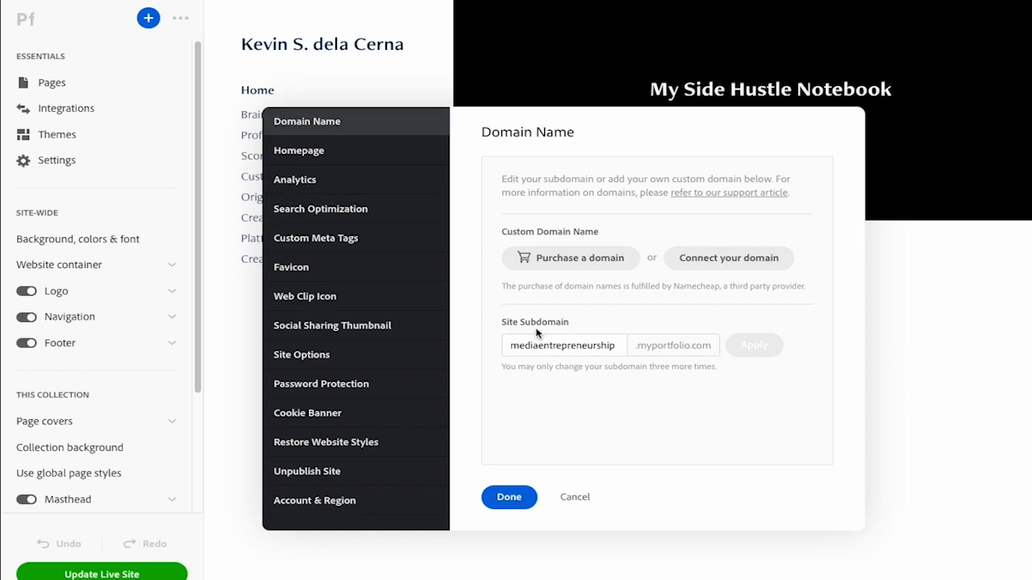
double_click(546, 345)
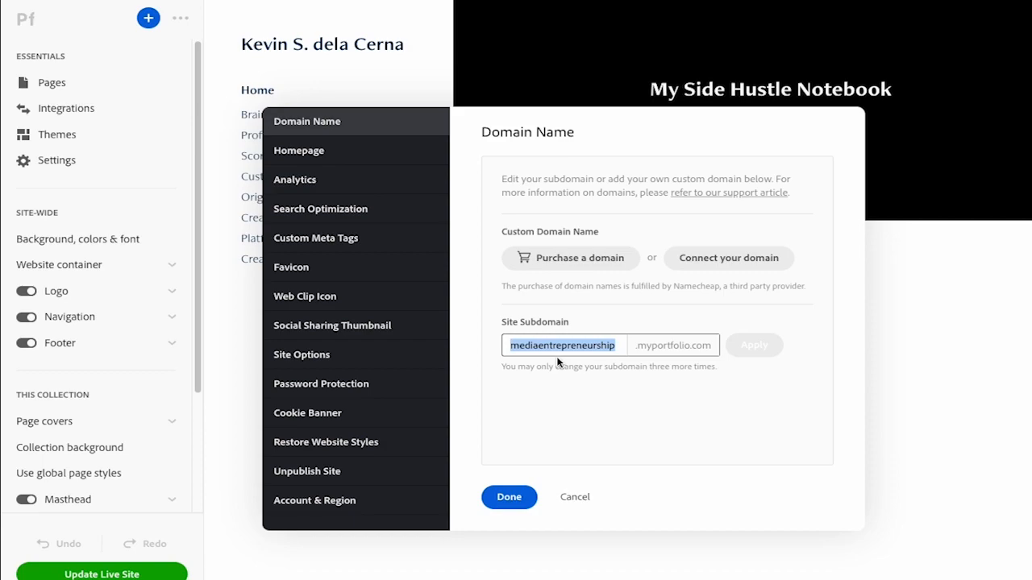
click(509, 496)
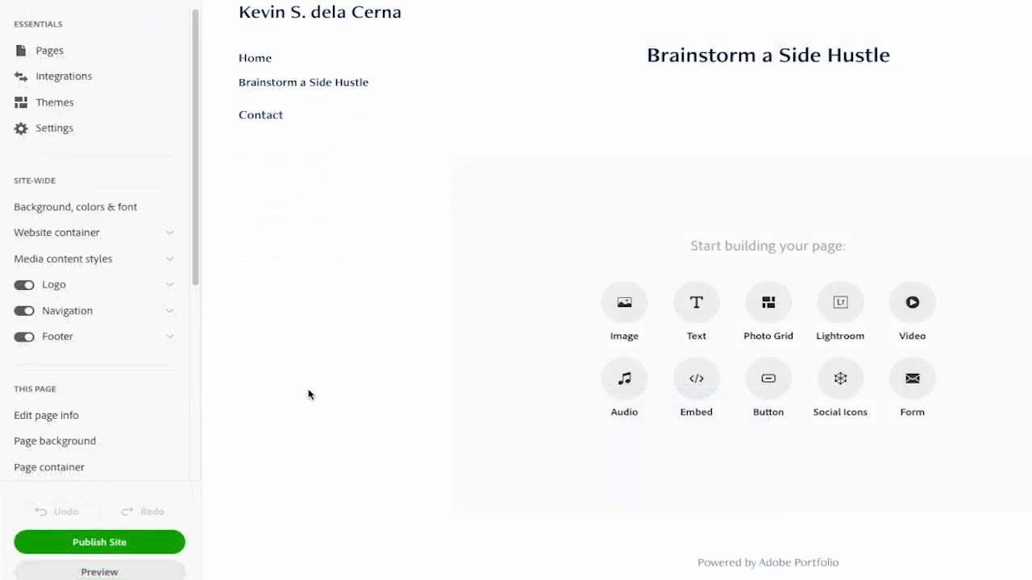